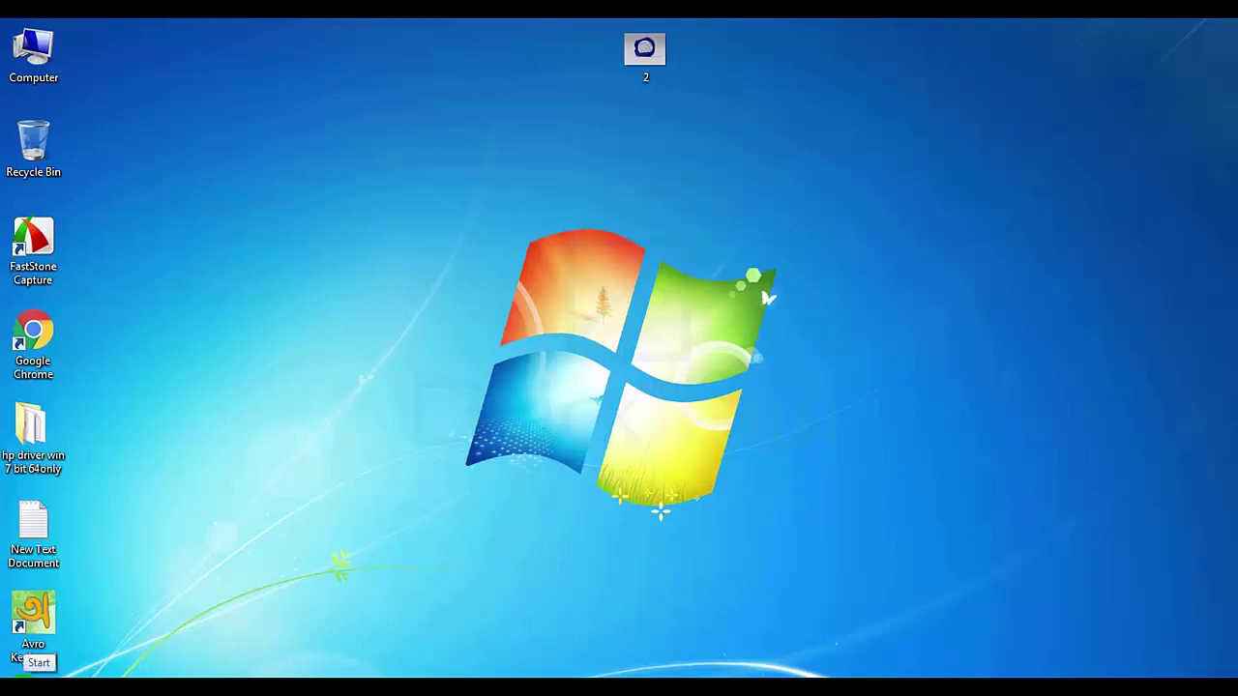
# - Launch Adobe Photoshop from the Start menu's All Programs list
pyautogui.click(19, 685)
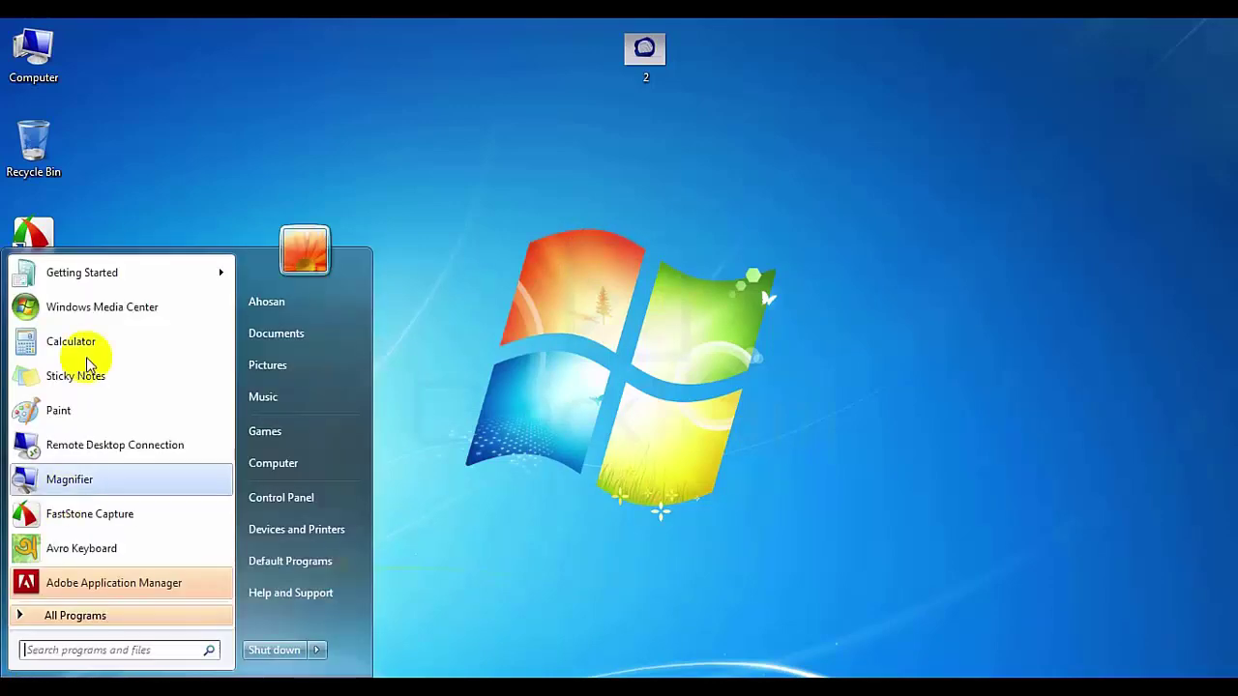
pyautogui.click(96, 615)
pyautogui.click(116, 283)
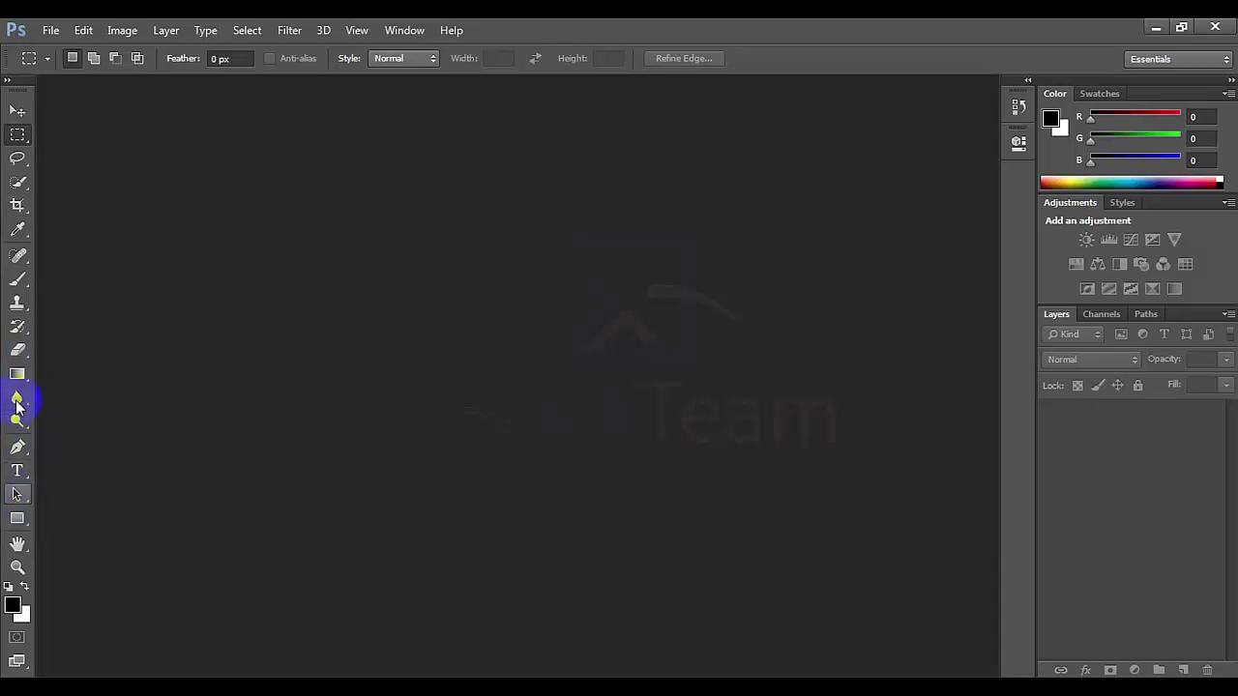
pyautogui.click(10, 81)
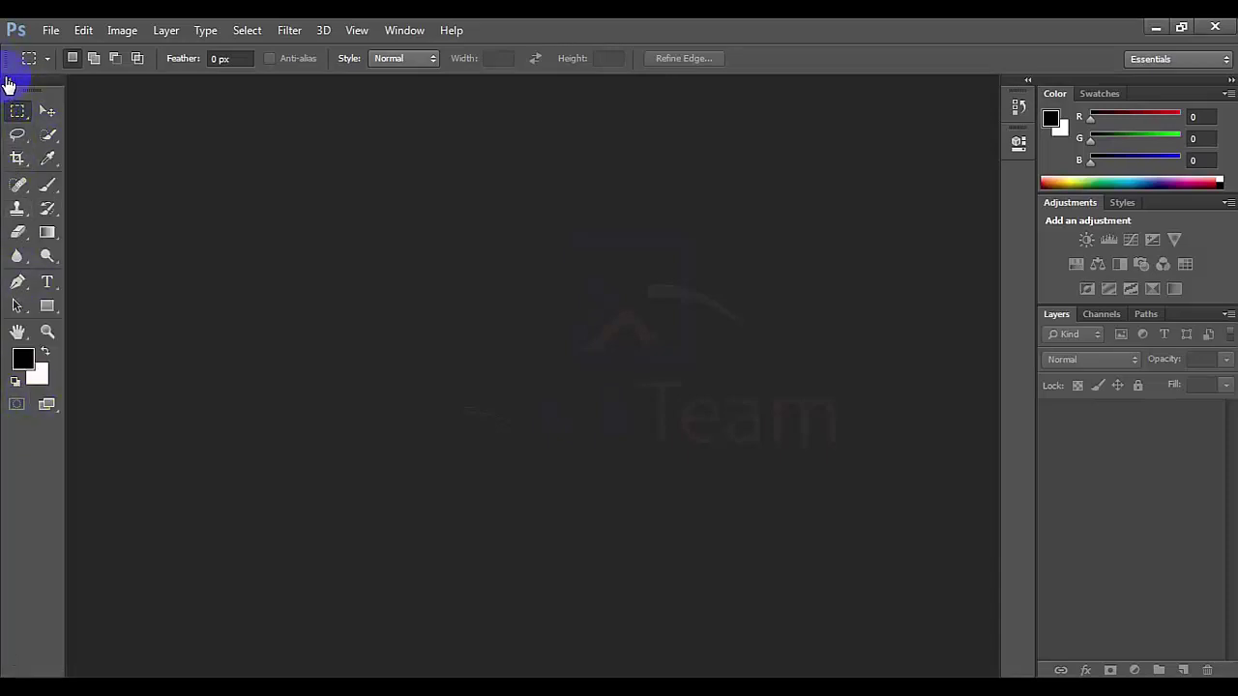
pyautogui.click(10, 81)
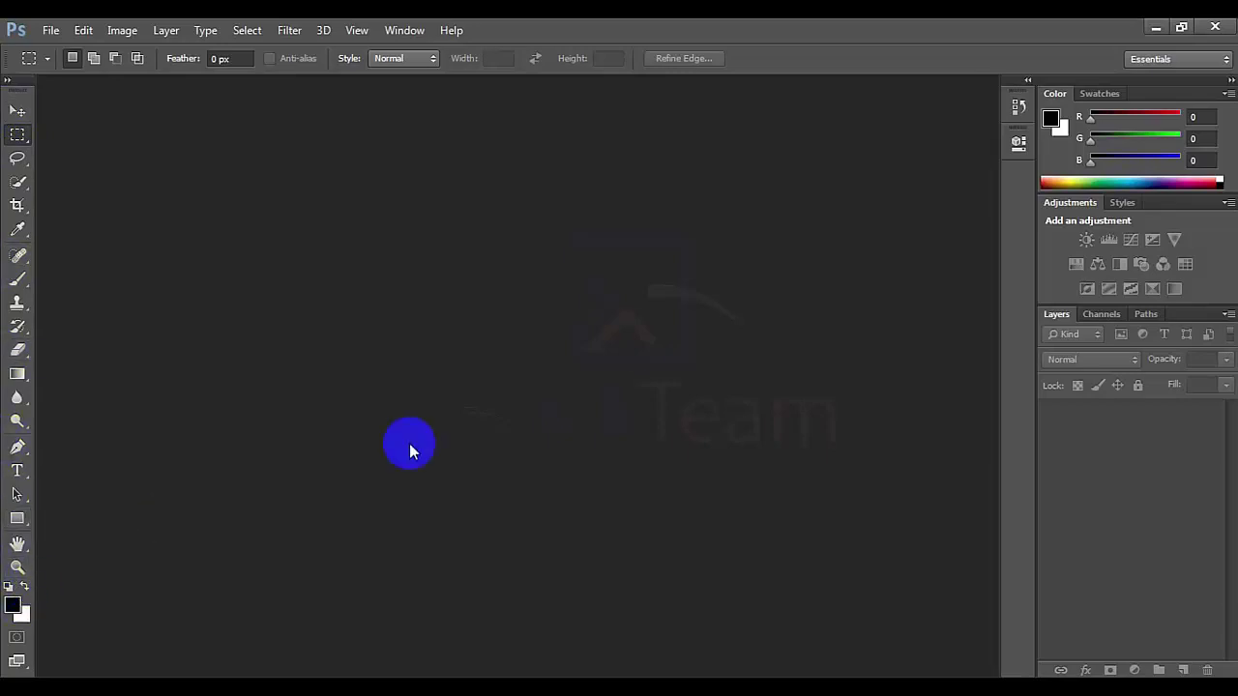
pyautogui.click(1230, 81)
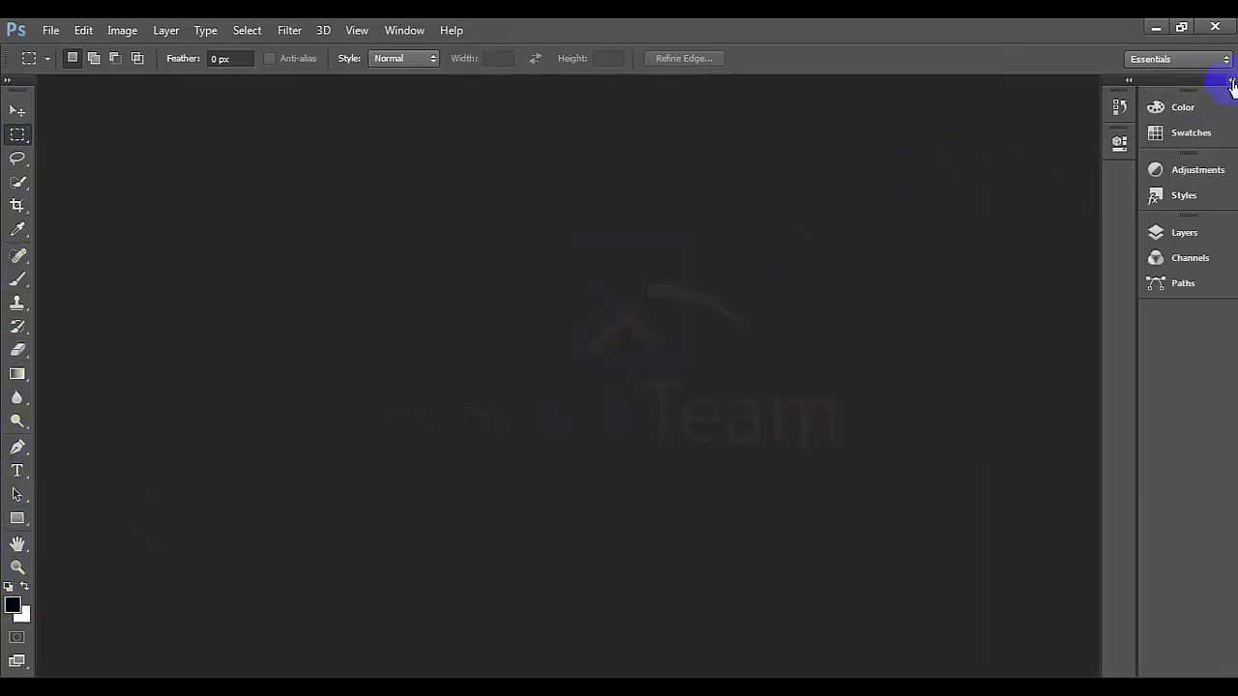
pyautogui.click(1230, 81)
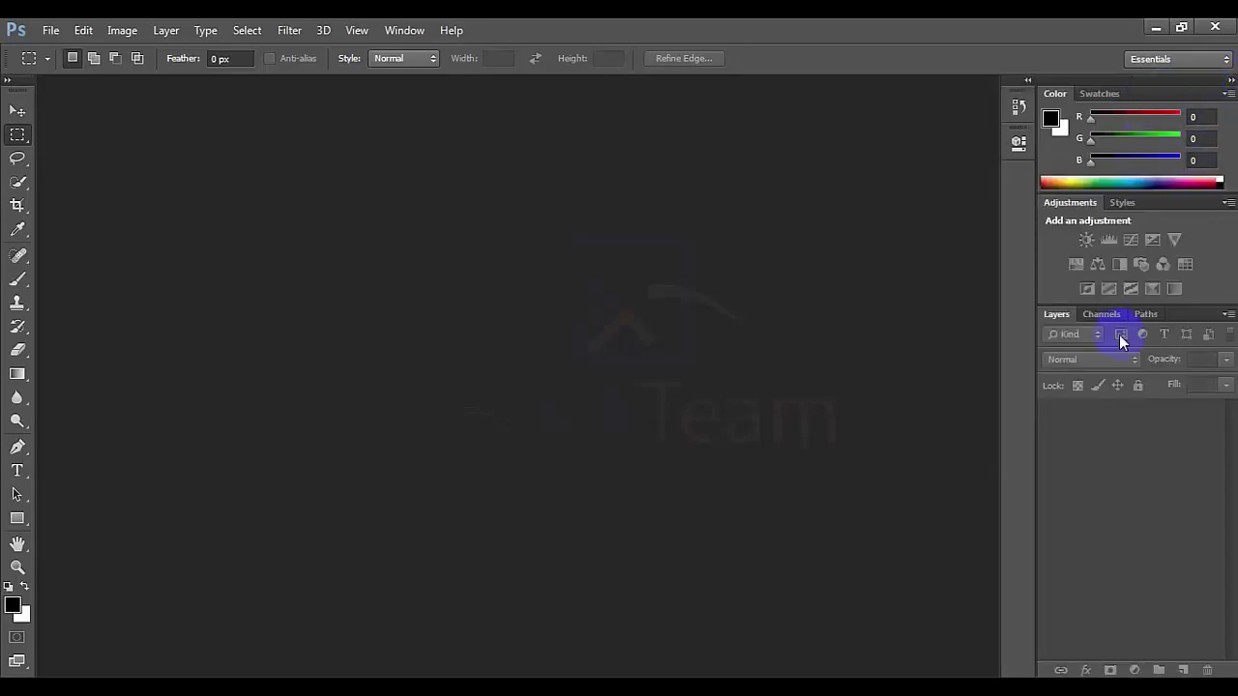
# - Close the Color, Adjustments and Layers panel groups with Close Tab Group
pyautogui.click(1229, 94)
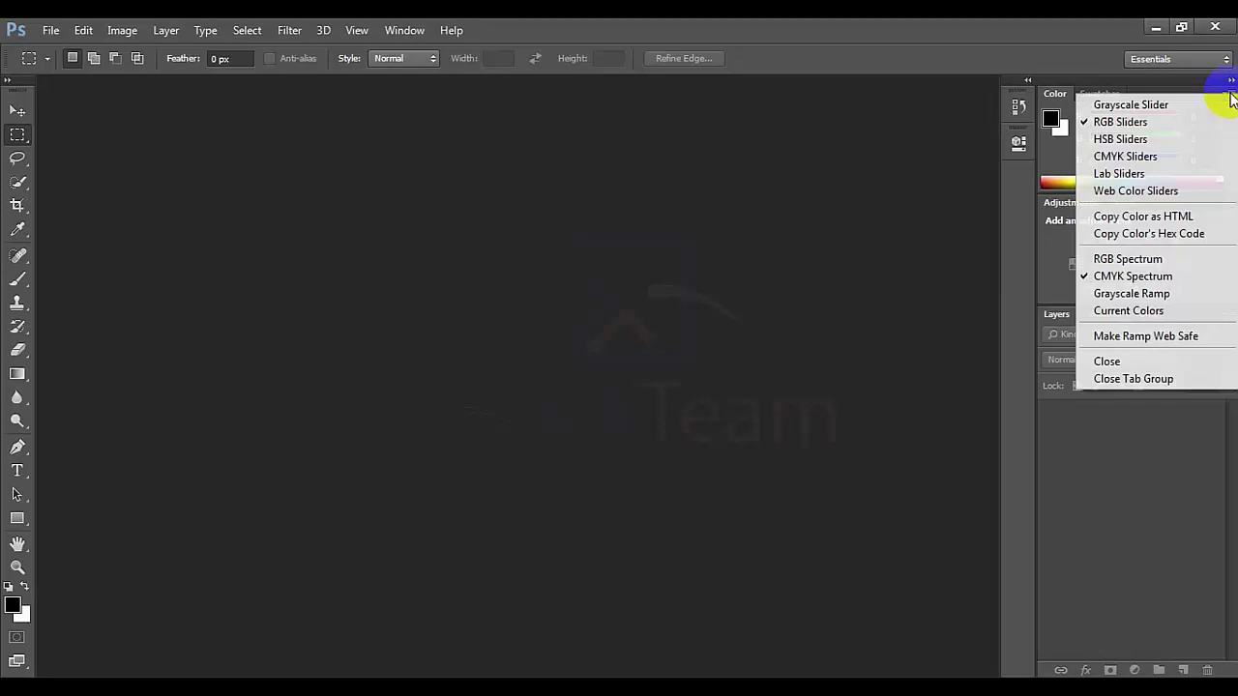
pyautogui.click(1135, 381)
pyautogui.click(1226, 93)
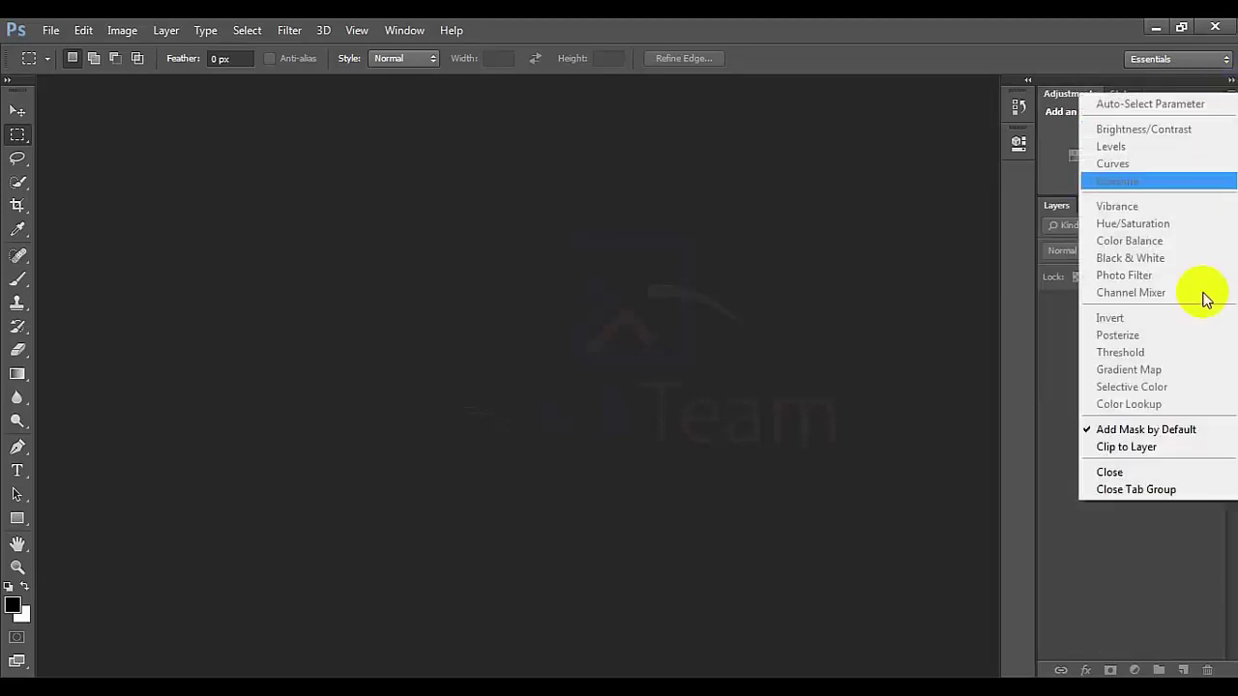
pyautogui.click(1167, 491)
pyautogui.click(1226, 90)
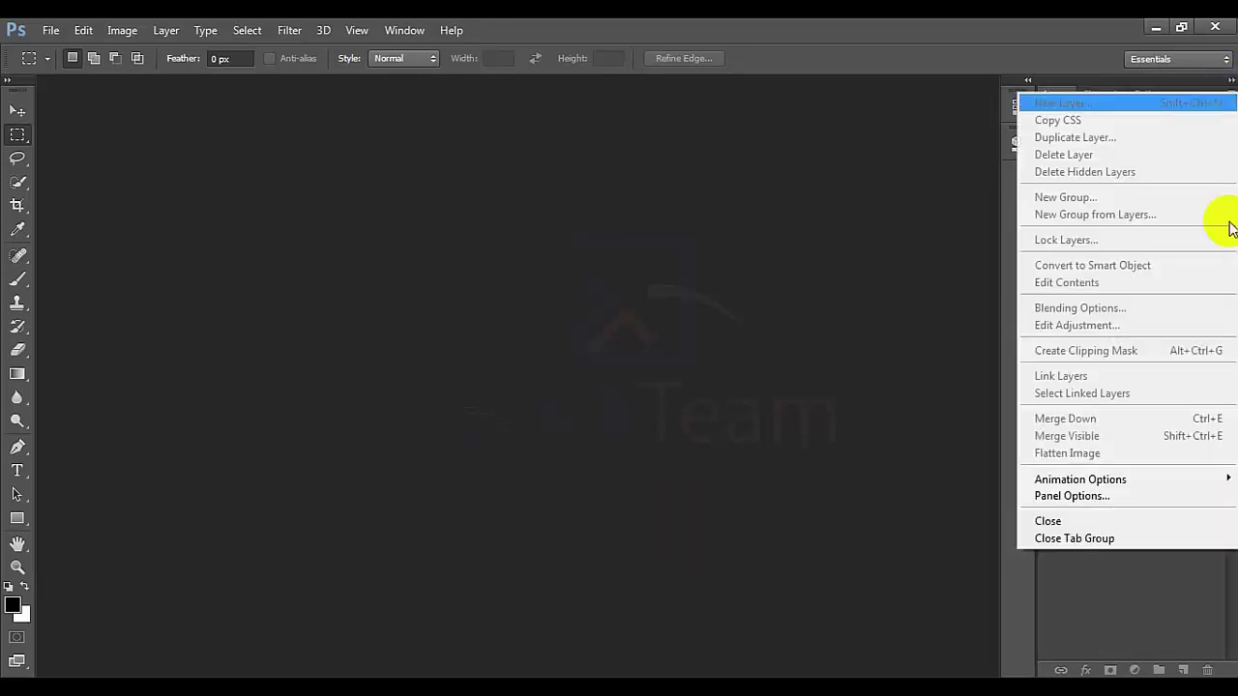
pyautogui.click(1123, 538)
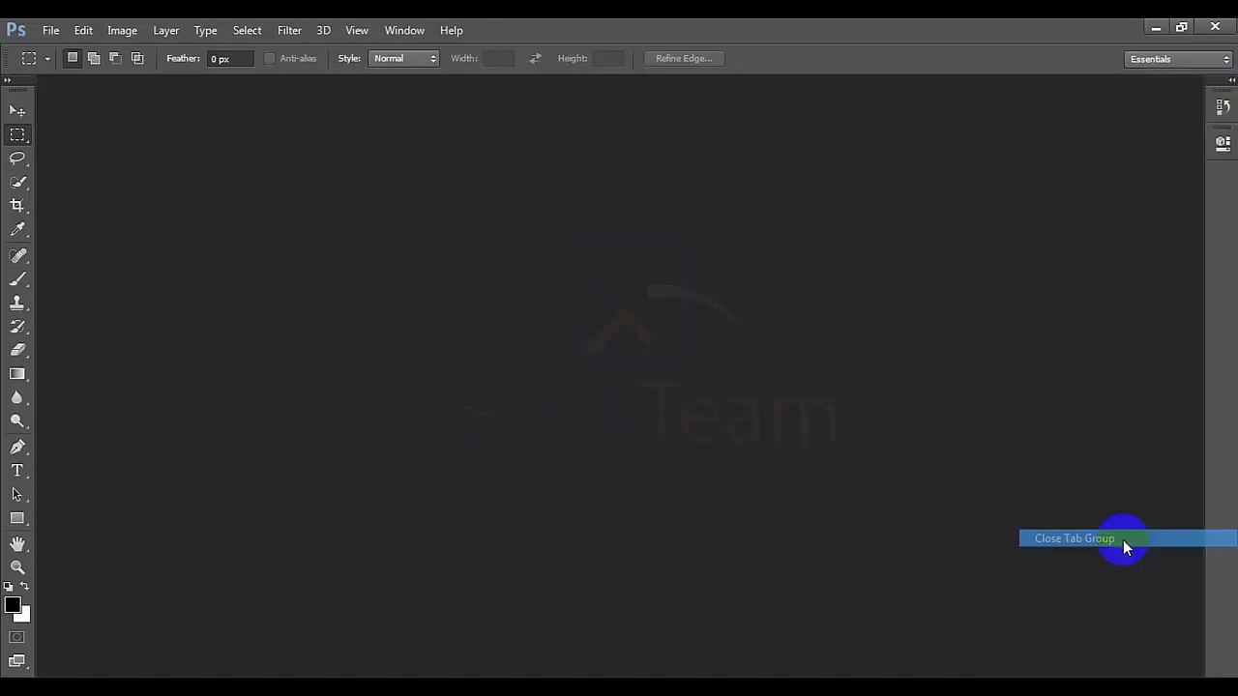
# - Make the toolbox two columns, float it free of the edge, and close it
pyautogui.click(9, 80)
pyautogui.moveTo(34, 90); pyautogui.dragTo(252, 184)
pyautogui.click(253, 183)
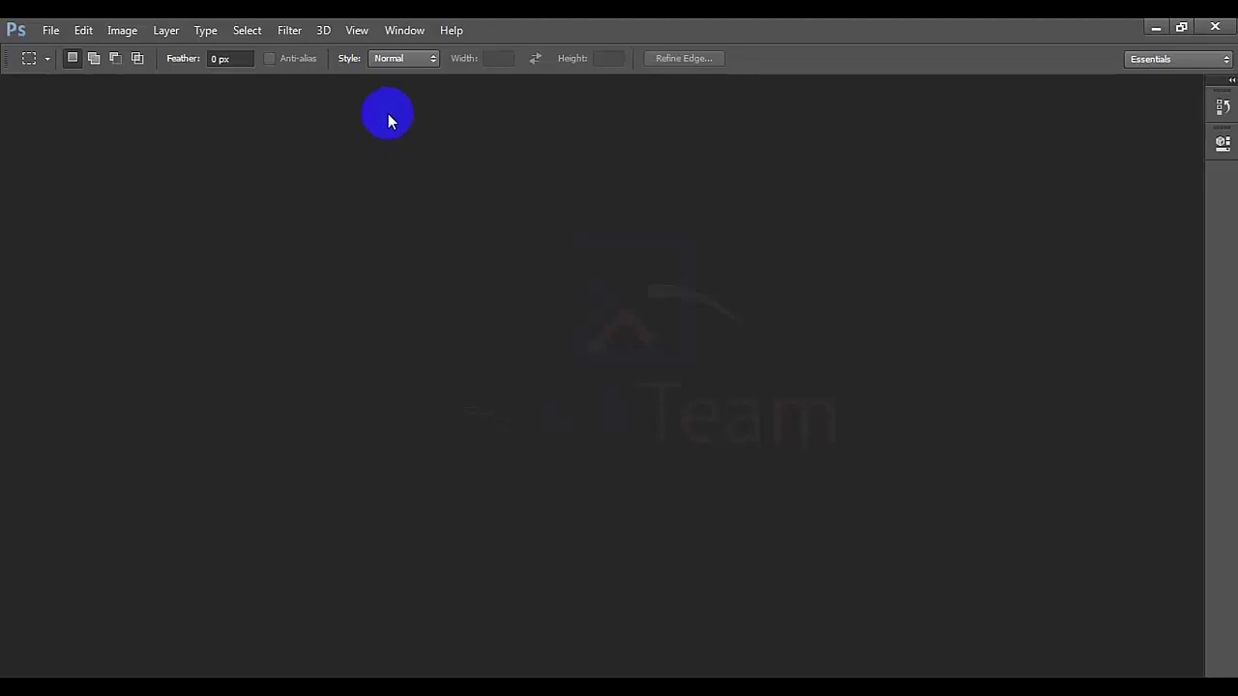
# - Reopen the Layers panel and the Color panel from the Window menu
pyautogui.click(402, 33)
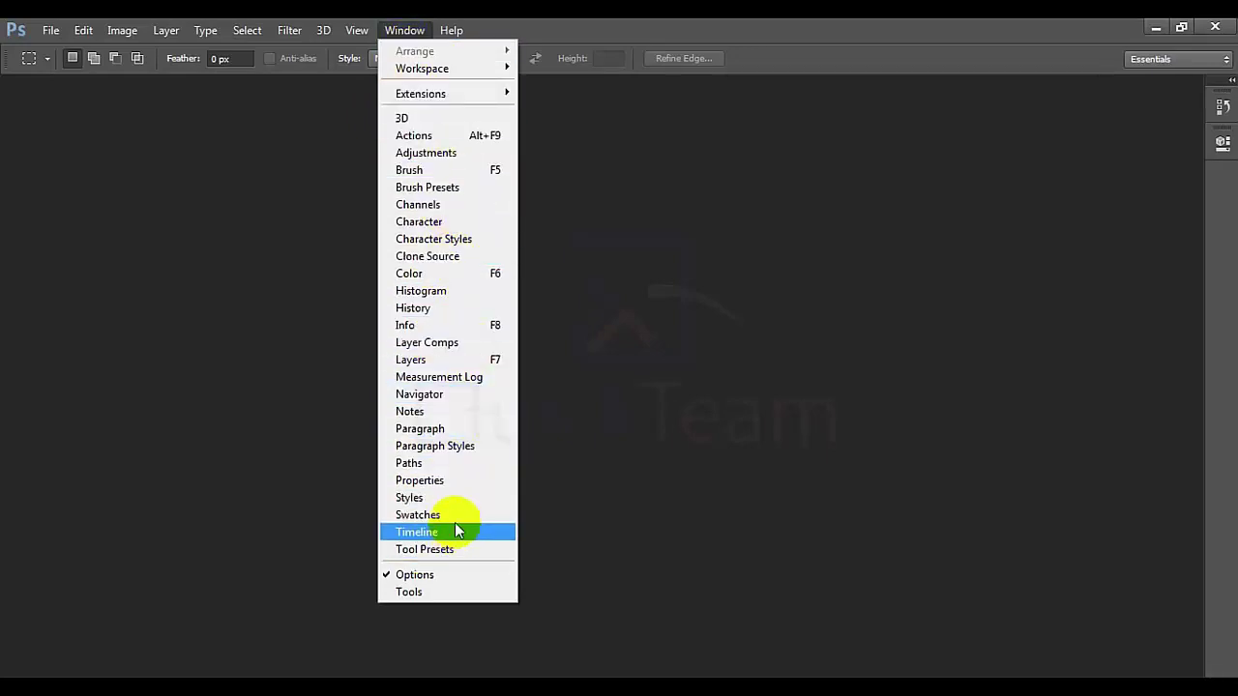
pyautogui.click(457, 357)
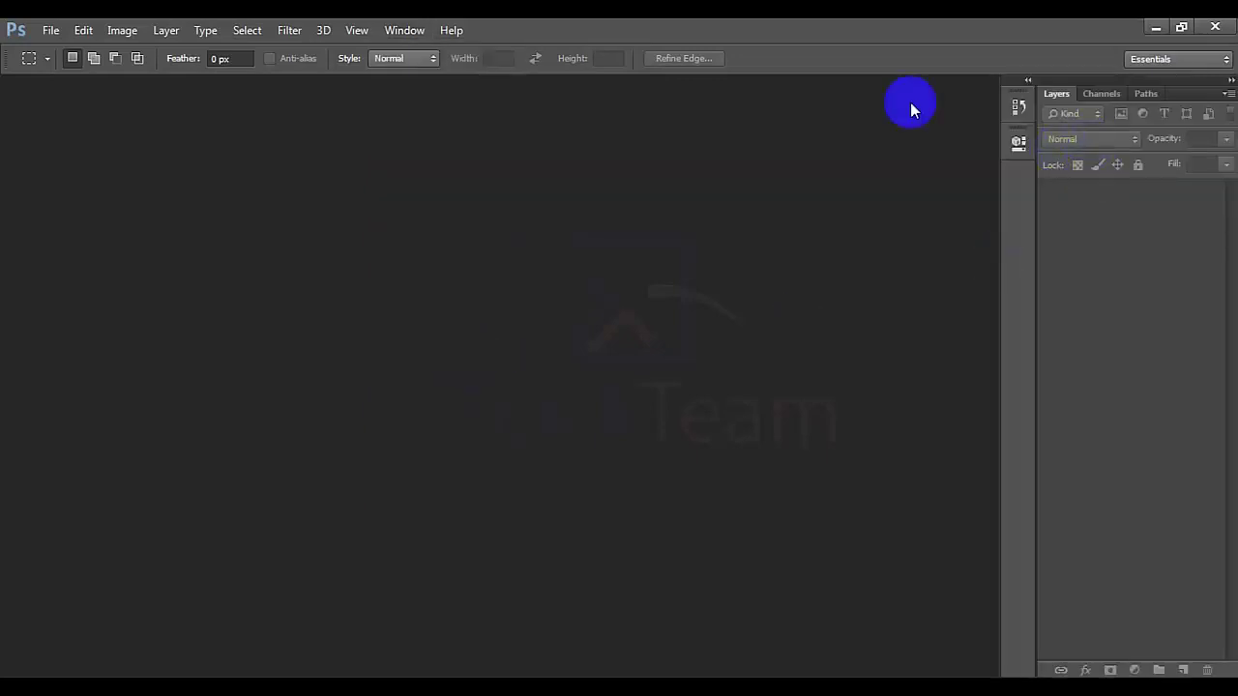
pyautogui.click(408, 31)
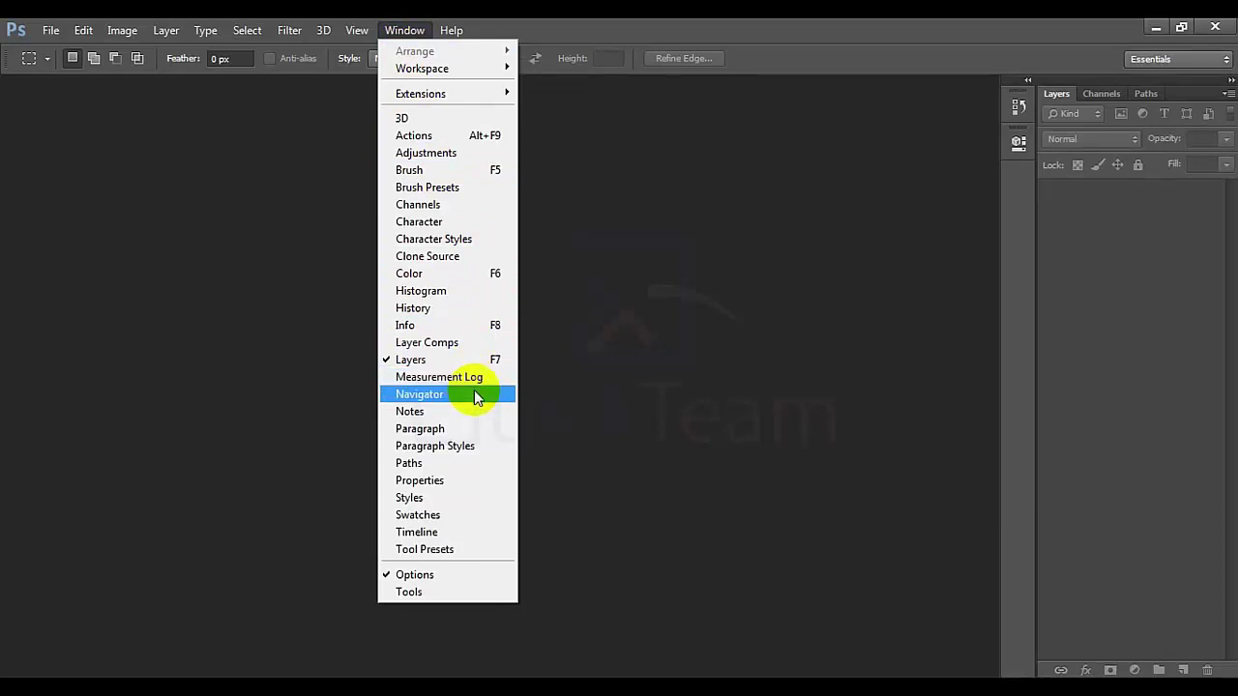
pyautogui.click(462, 277)
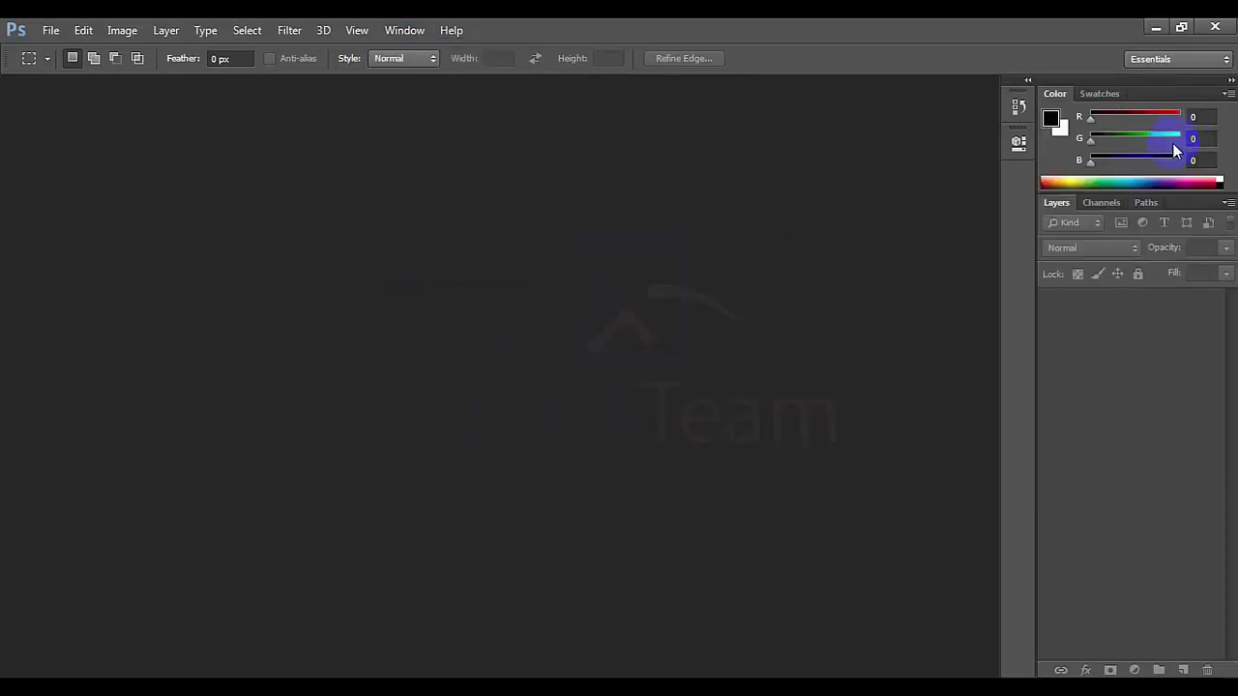
# - Open the Tool Presets panel, close its tab group, and show the Tools panel again
pyautogui.click(405, 32)
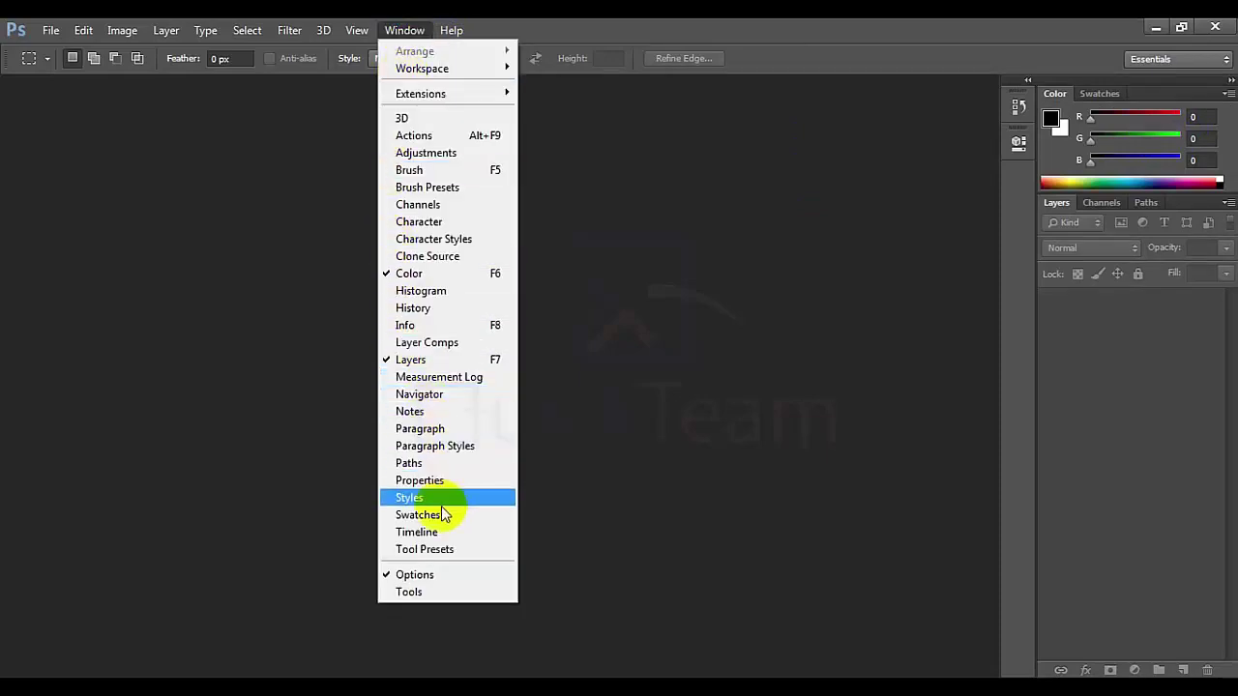
pyautogui.click(440, 551)
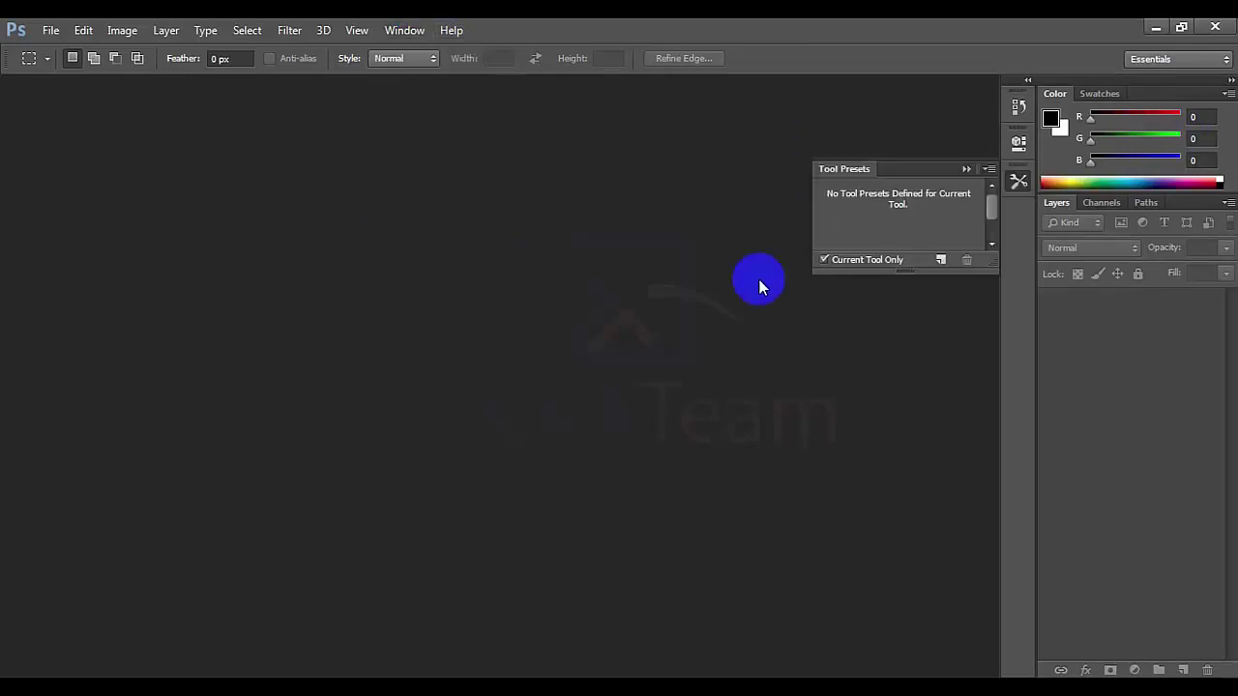
pyautogui.click(987, 169)
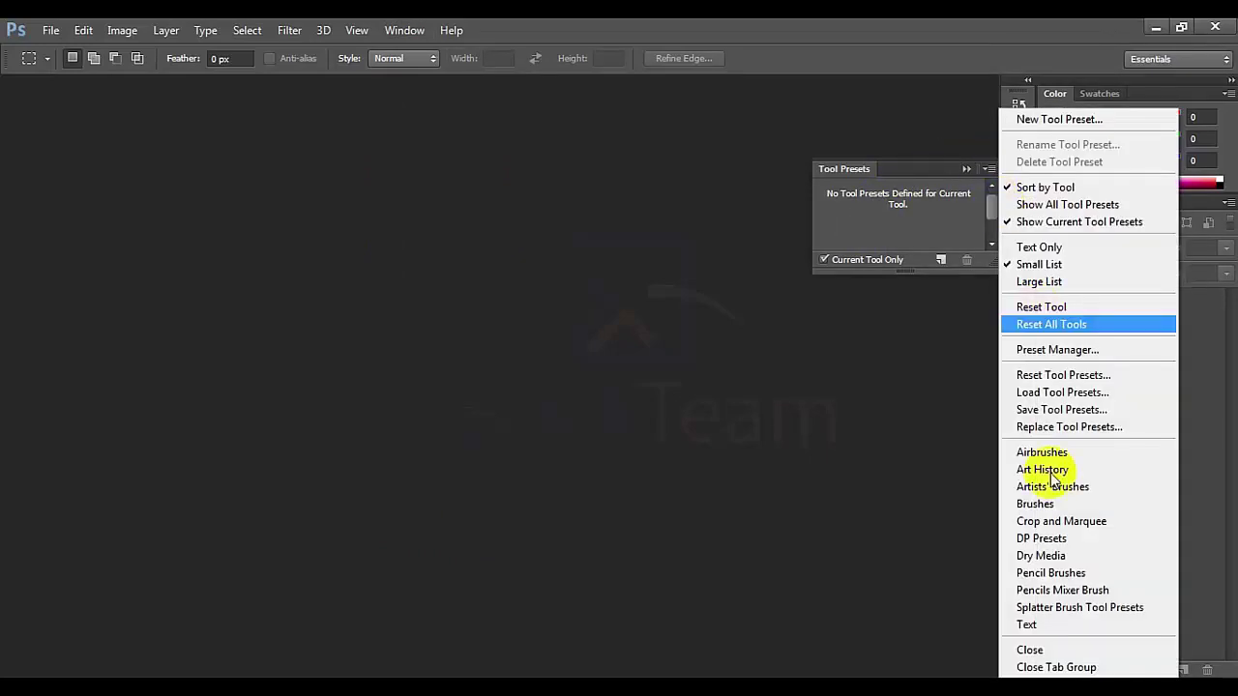
pyautogui.click(1056, 666)
pyautogui.click(401, 29)
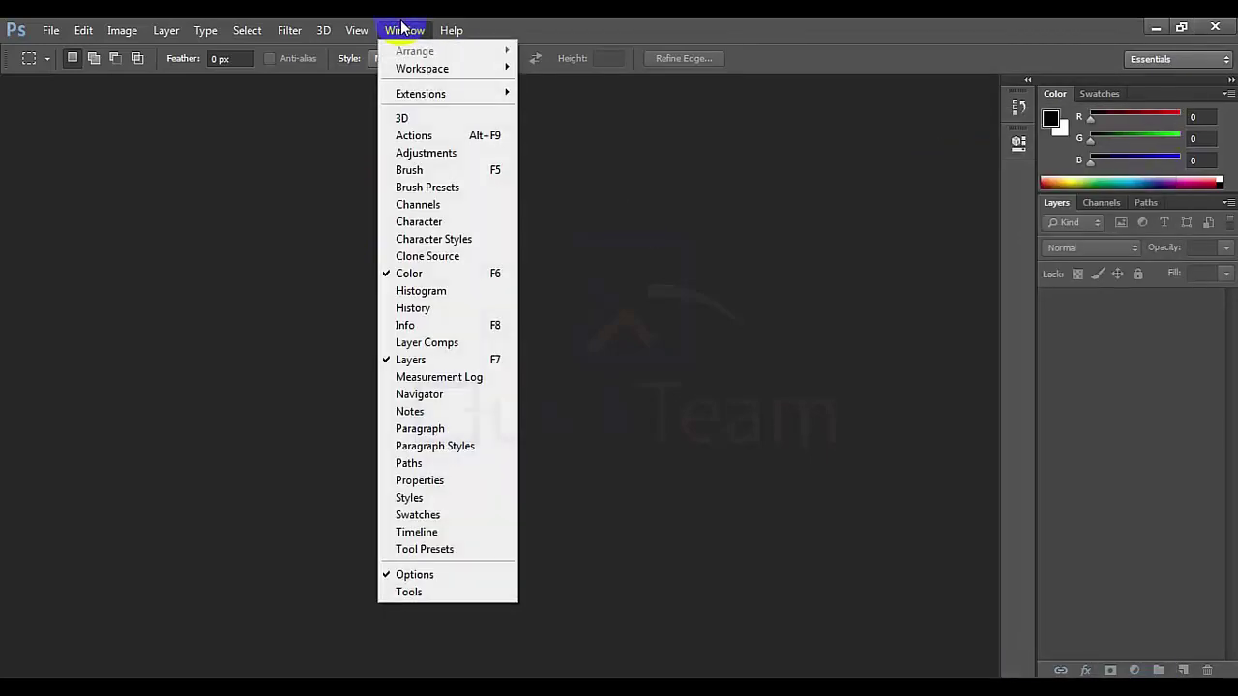
pyautogui.click(428, 598)
# - Dock the Tools panel at the left edge as one column, then toggle all panels with Tab
pyautogui.moveTo(219, 187); pyautogui.dragTo(15, 97)
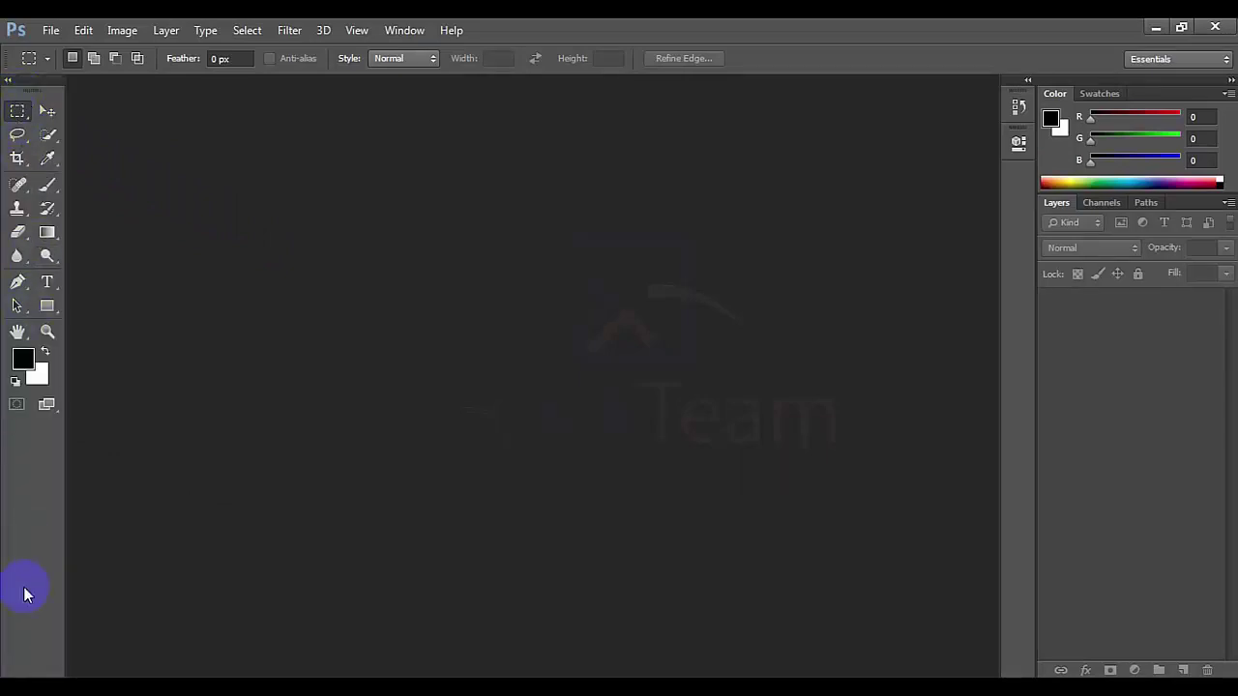
pyautogui.click(10, 80)
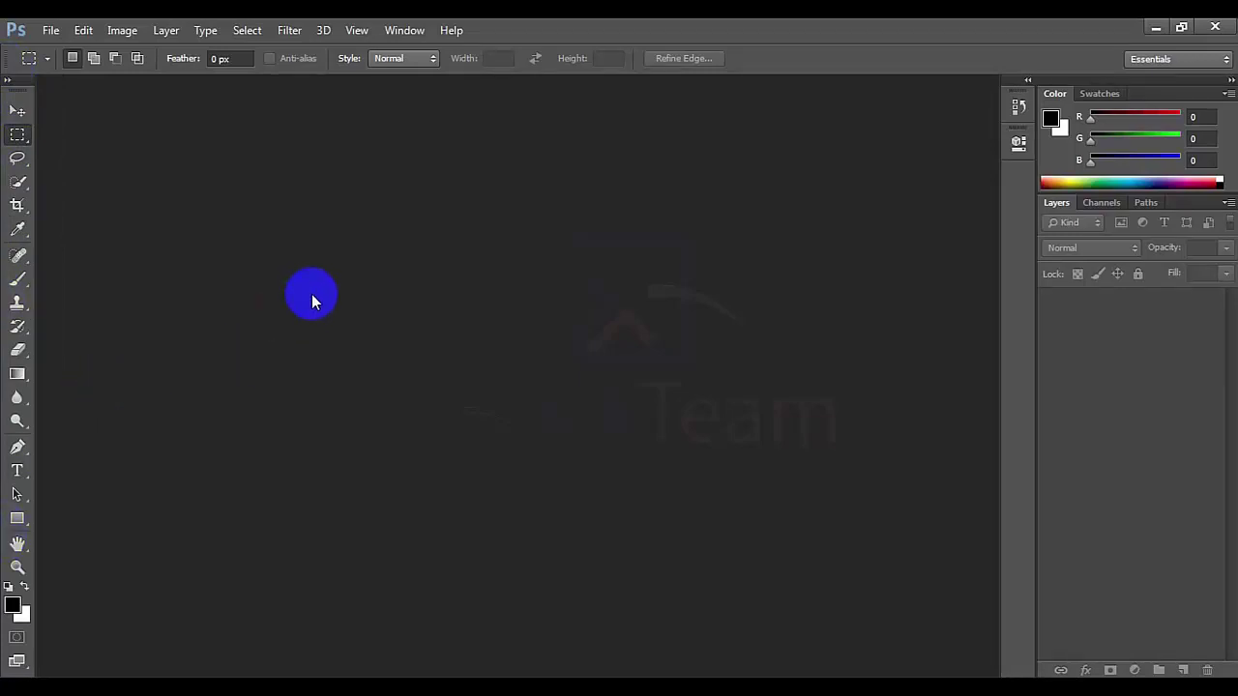
pyautogui.press('Tab')
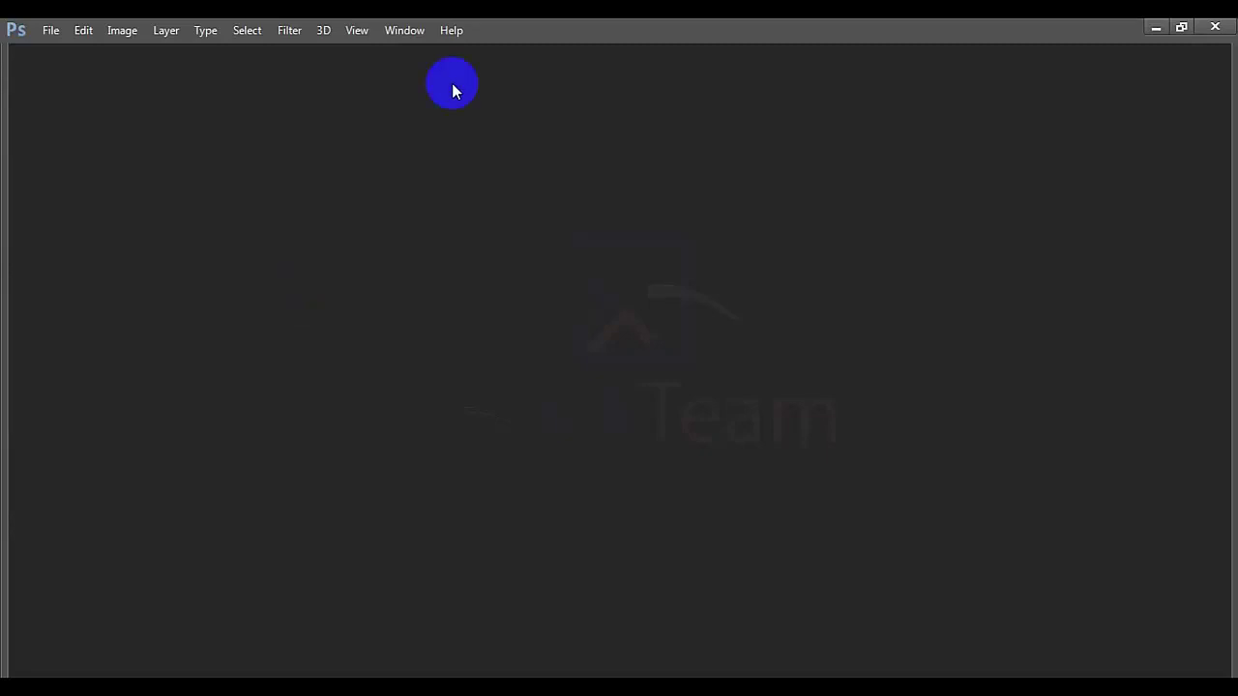
pyautogui.press('Tab')
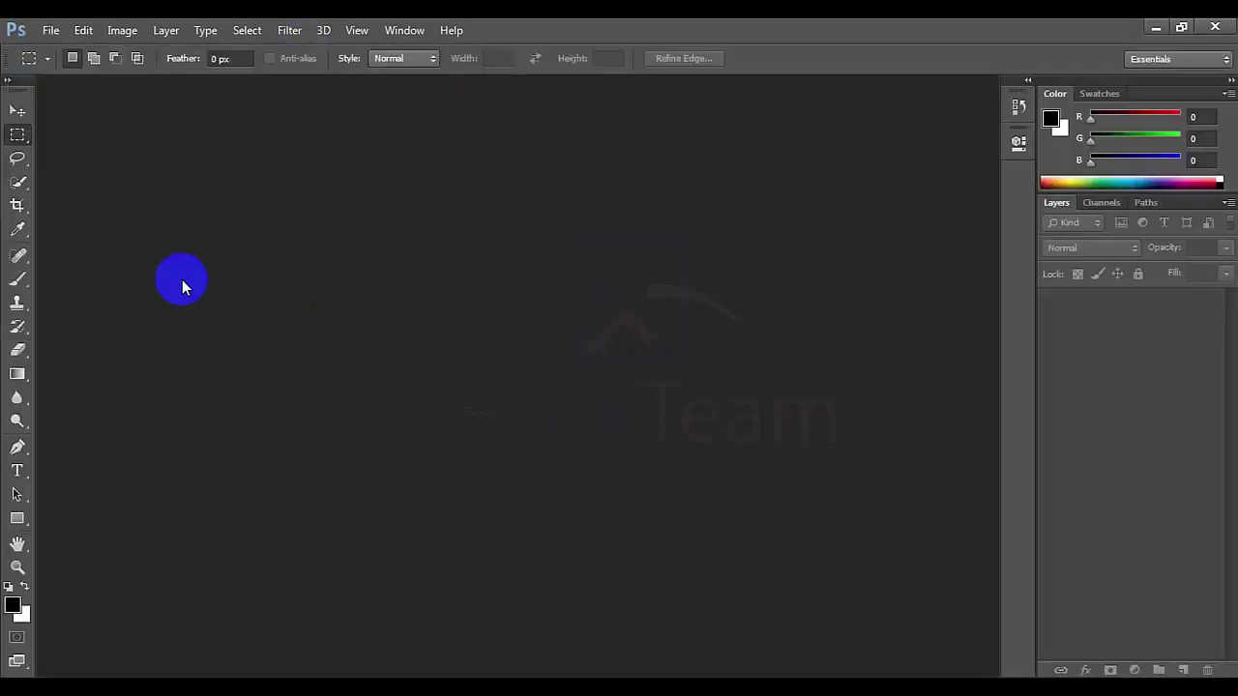
# - Open photo 2 from the desktop, cycle screen modes with F, and toggle panels with Tab
pyautogui.click(1156, 31)
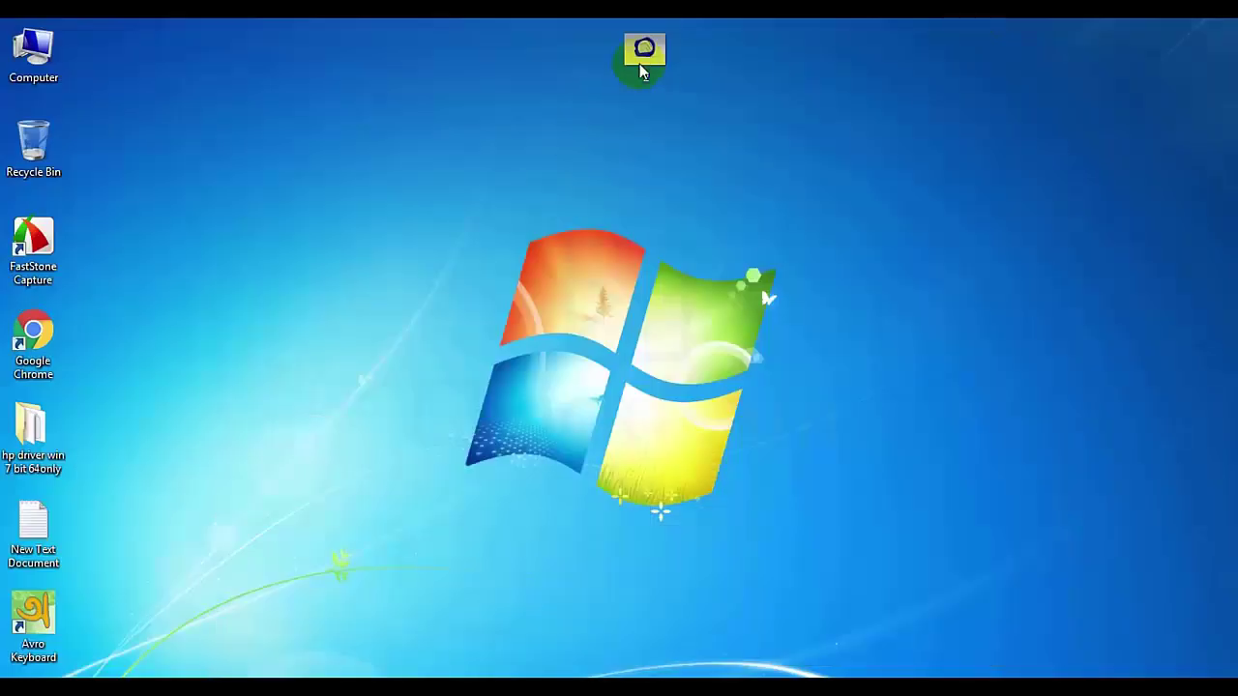
pyautogui.moveTo(387, 492); pyautogui.dragTo(464, 198)
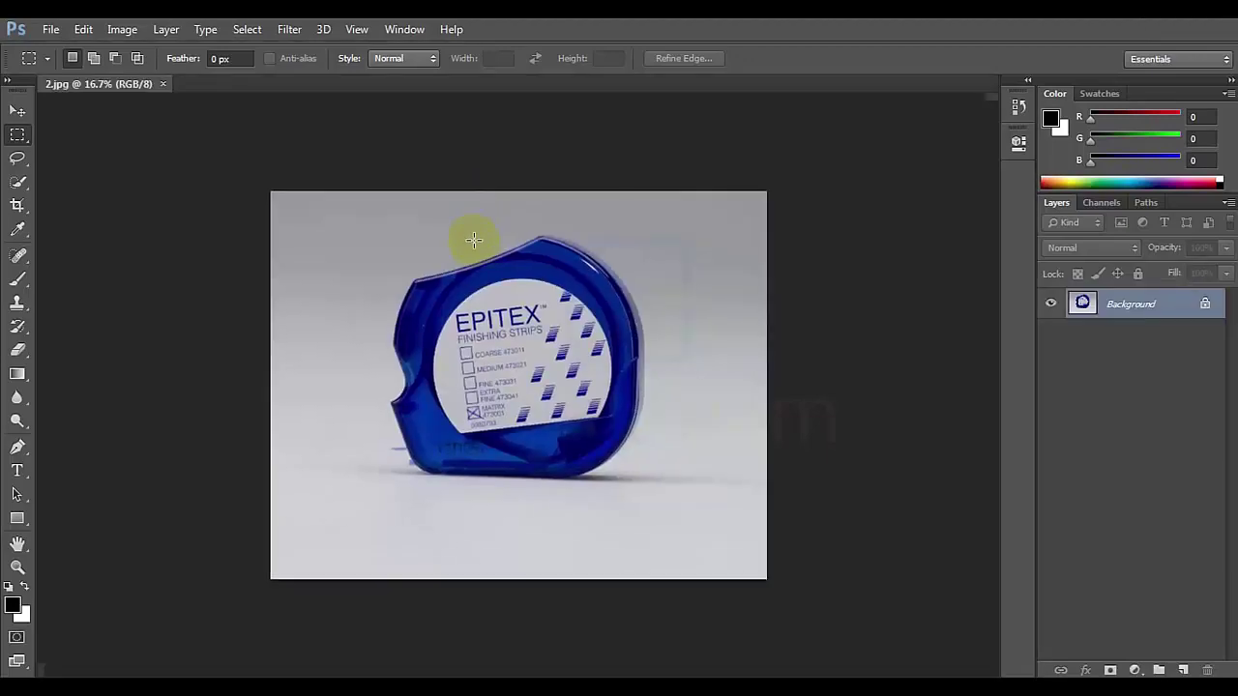
pyautogui.press('f')
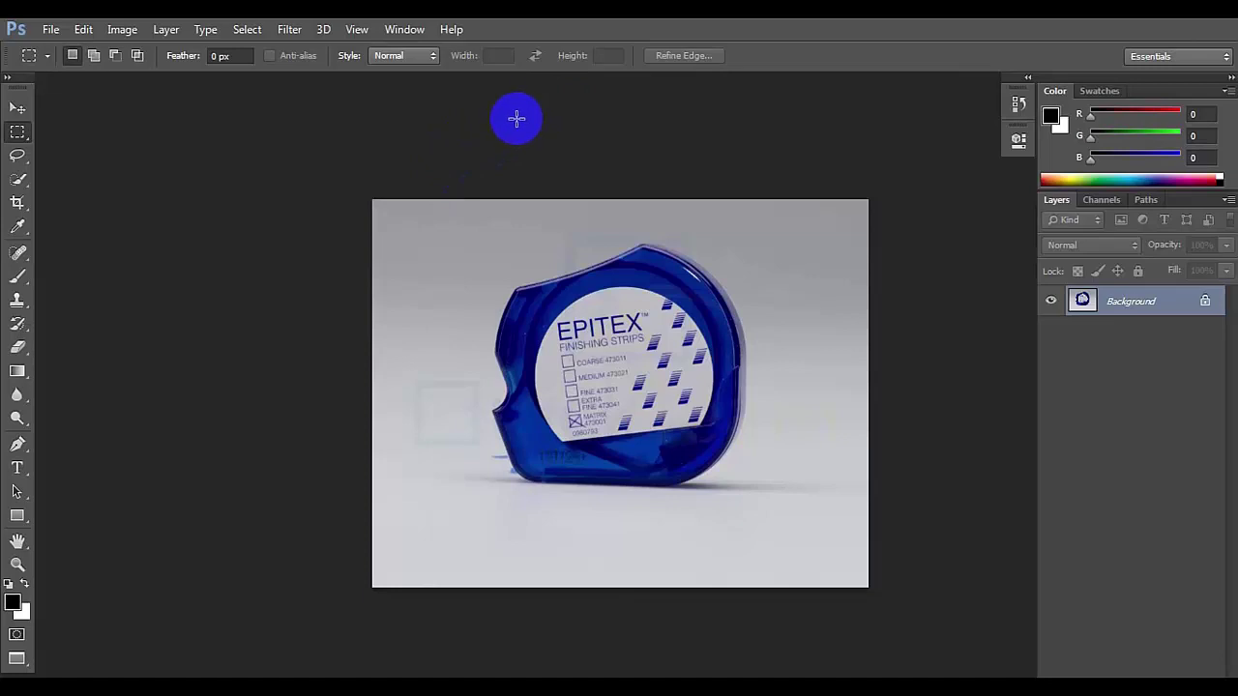
pyautogui.press('f')
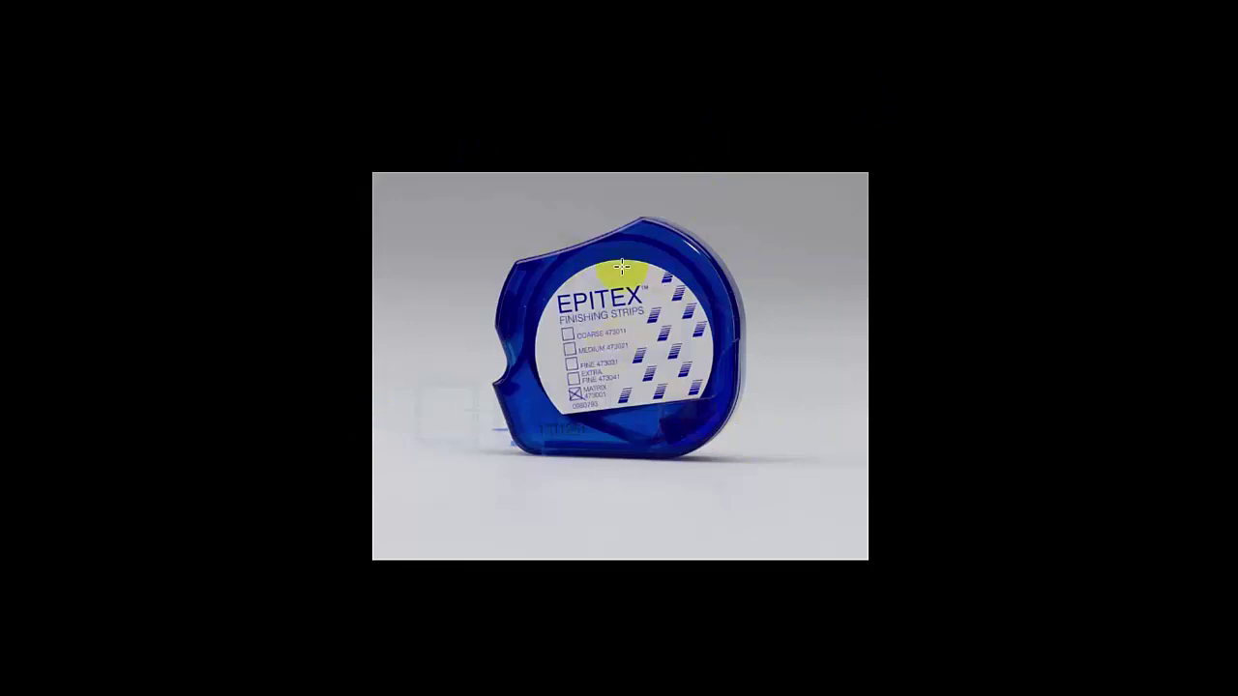
pyautogui.press('f')
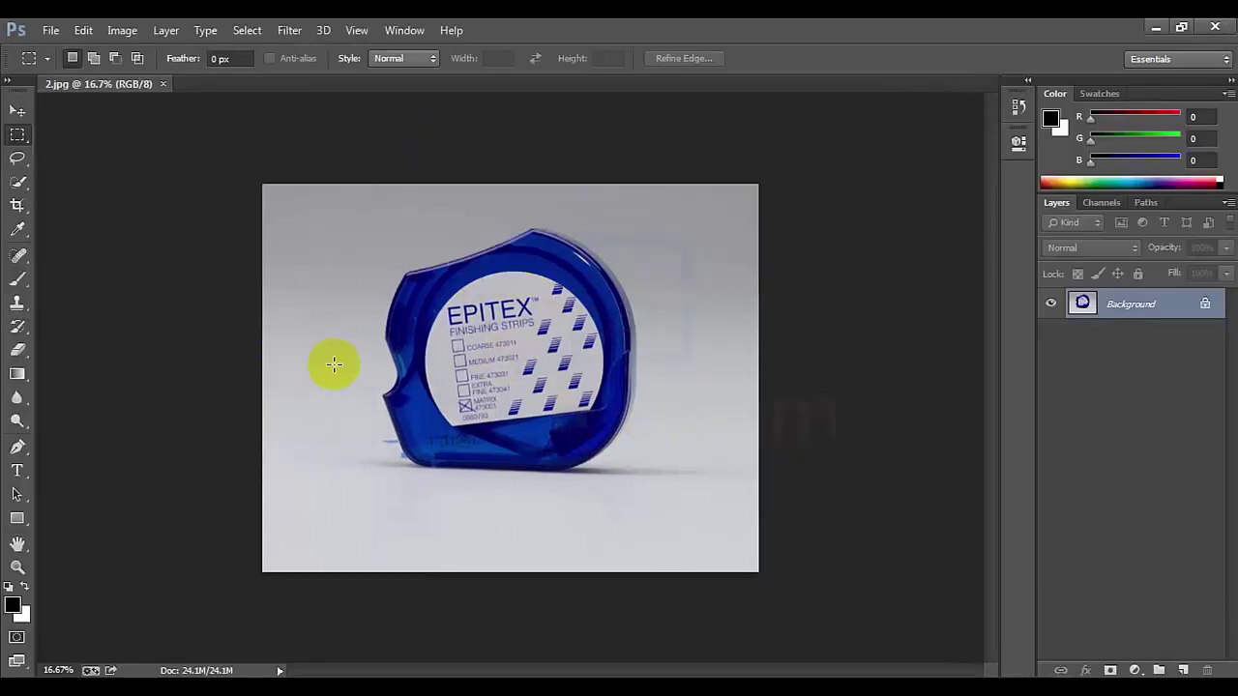
pyautogui.press('Tab')
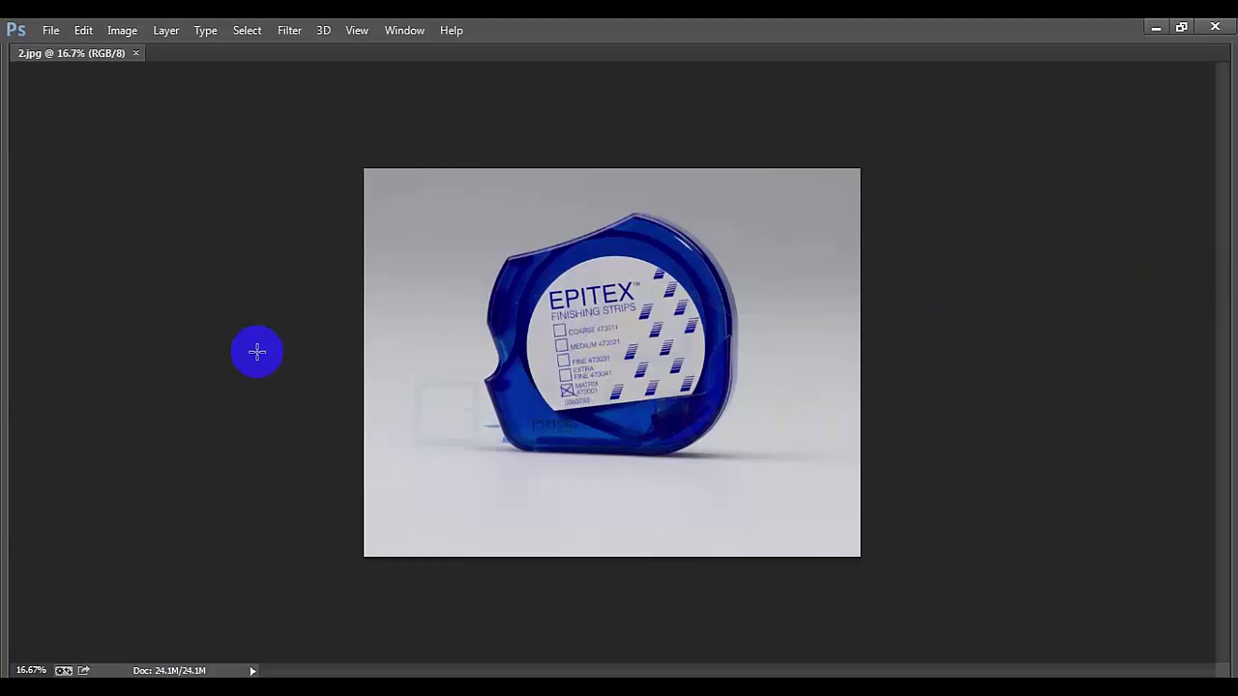
pyautogui.press('Tab')
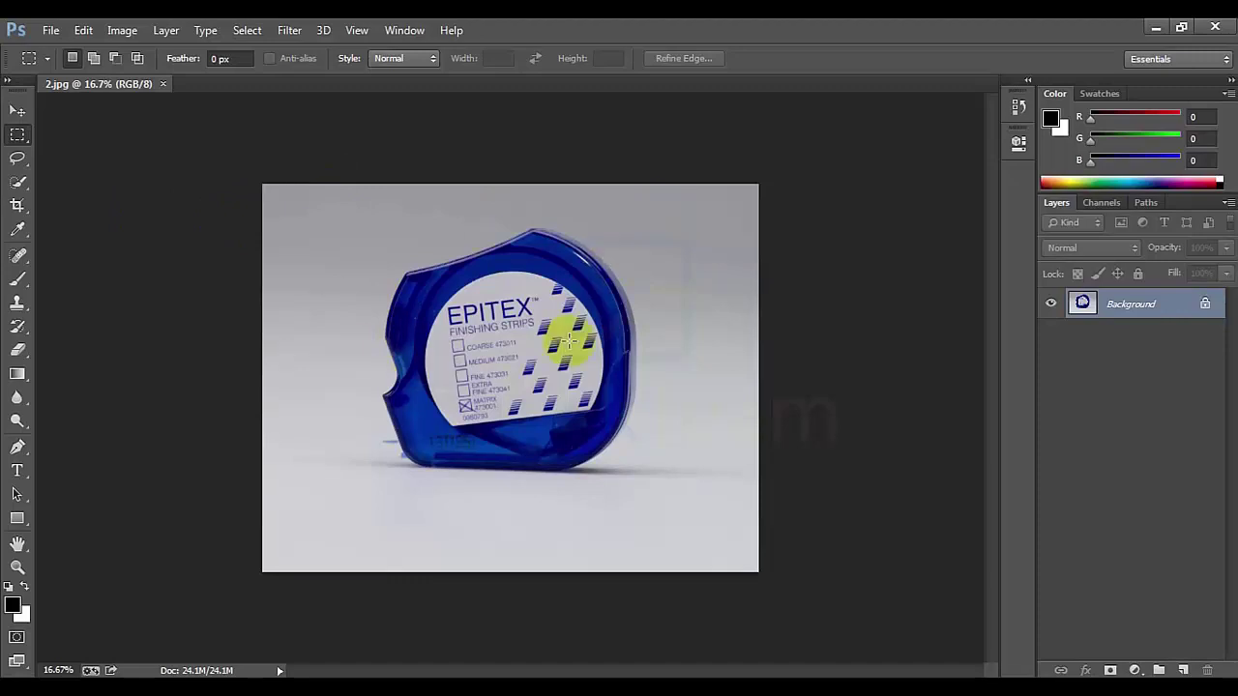
pyautogui.click(1101, 203)
pyautogui.click(1141, 202)
pyautogui.click(1057, 202)
pyautogui.click(1100, 202)
pyautogui.click(1145, 202)
pyautogui.click(1058, 202)
pyautogui.click(428, 322)
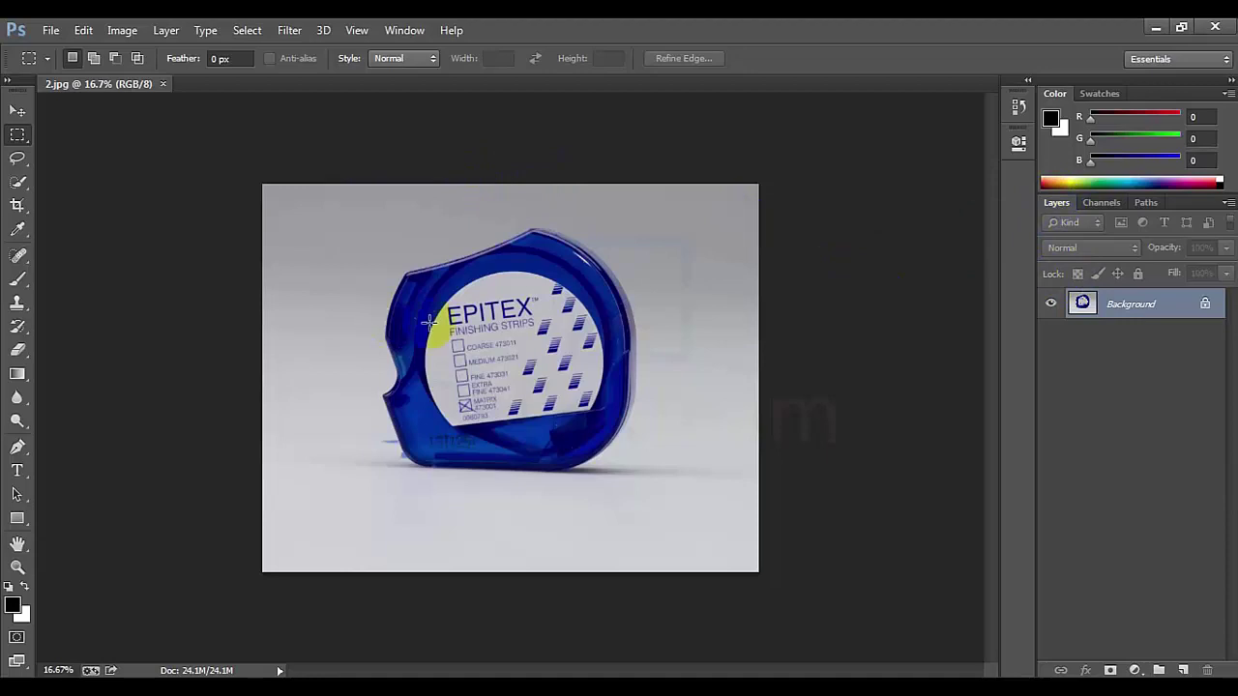
pyautogui.click(1139, 303)
# - Select the Move tool, then dismiss the Window menu without choosing a panel
pyautogui.click(18, 114)
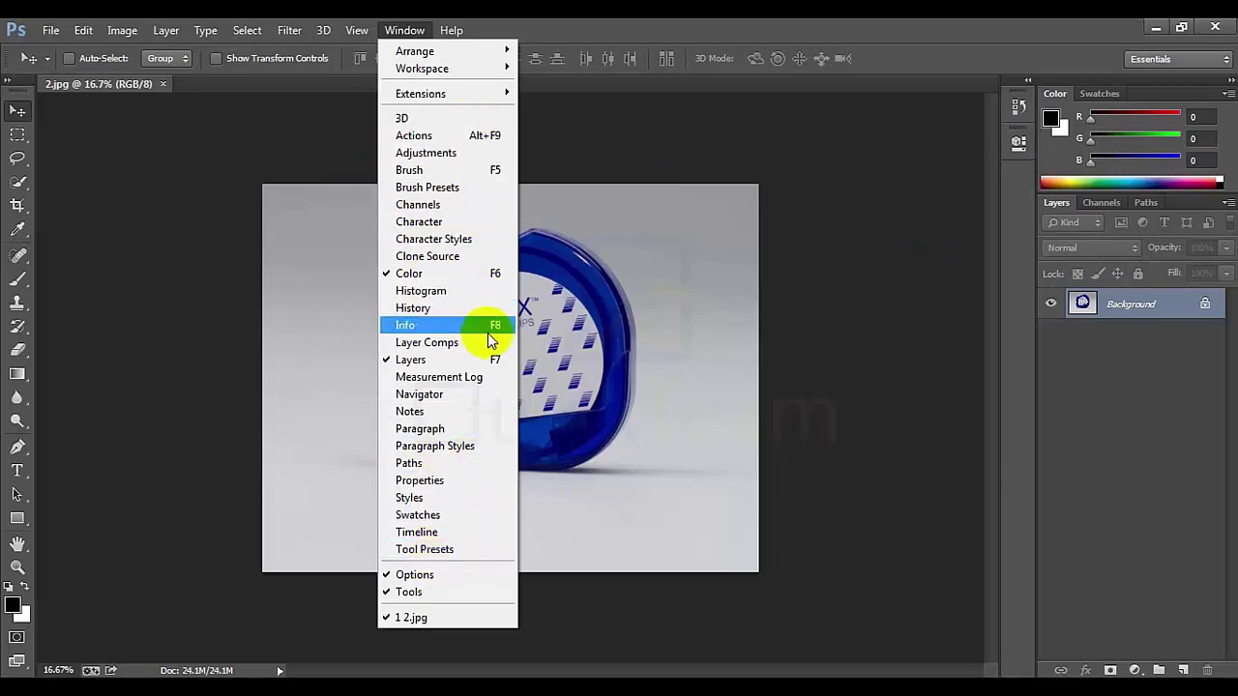
pyautogui.click(556, 26)
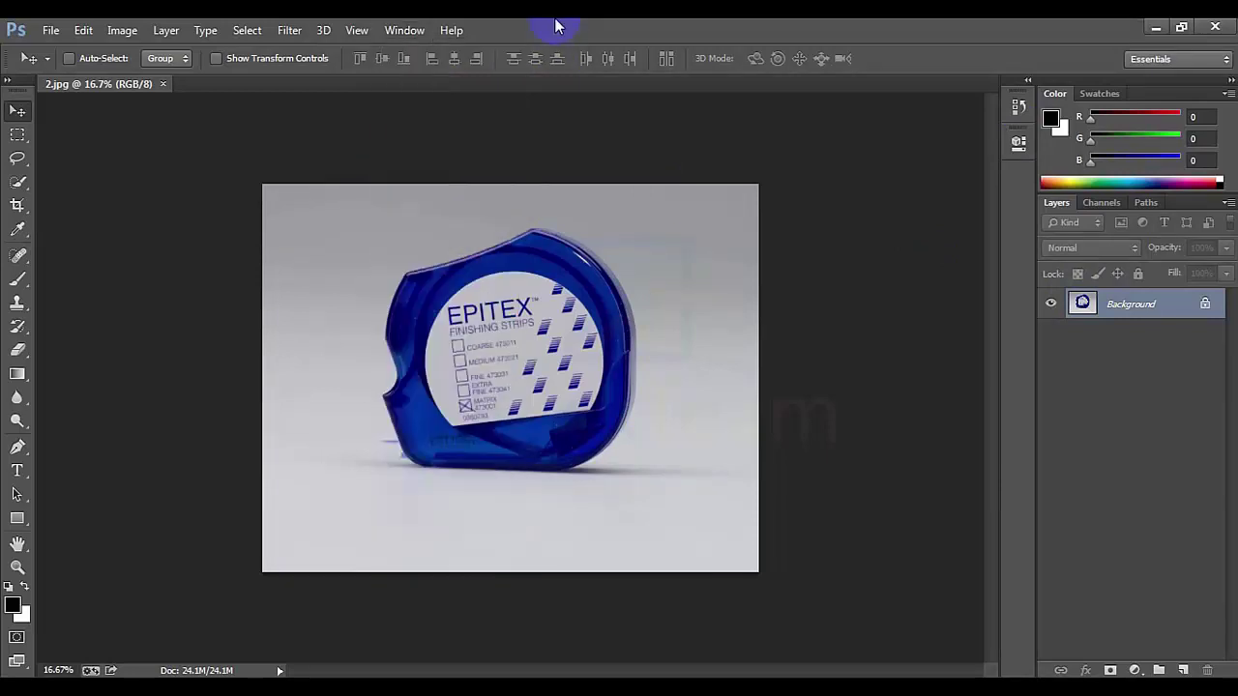